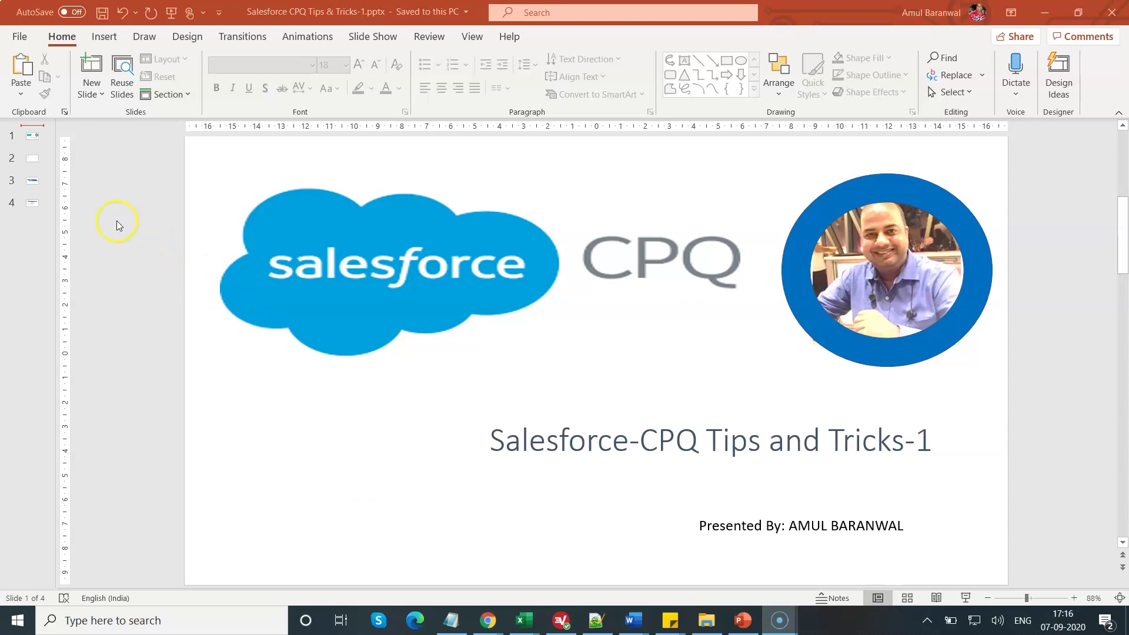
Show the topic slide on additional instructions under a Product Feature in CPQ
click(31, 165)
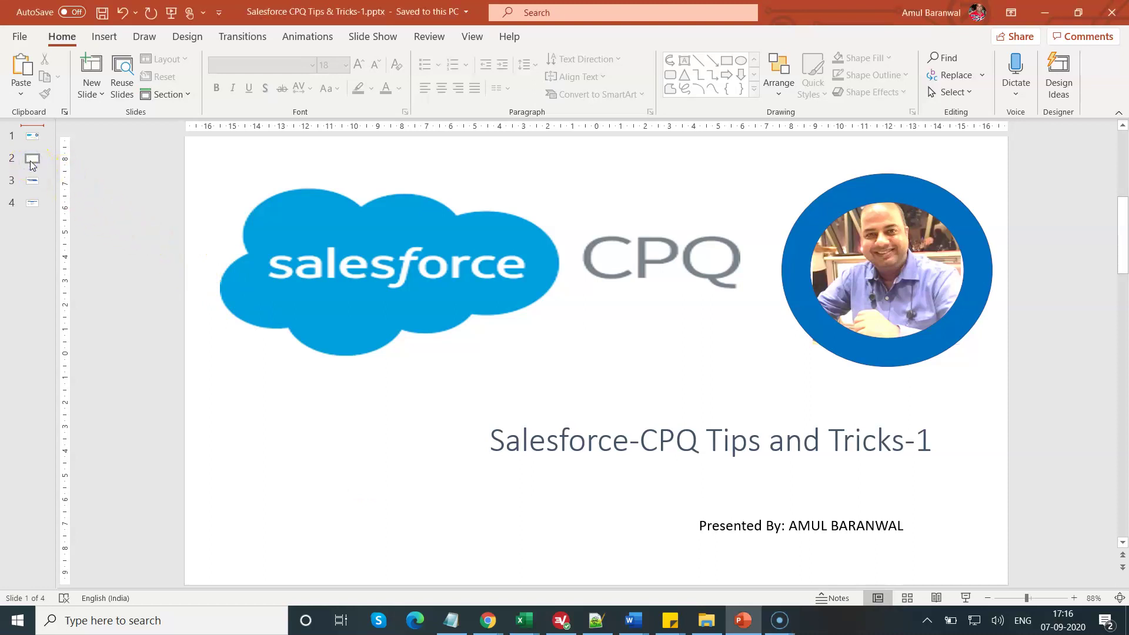
click(31, 165)
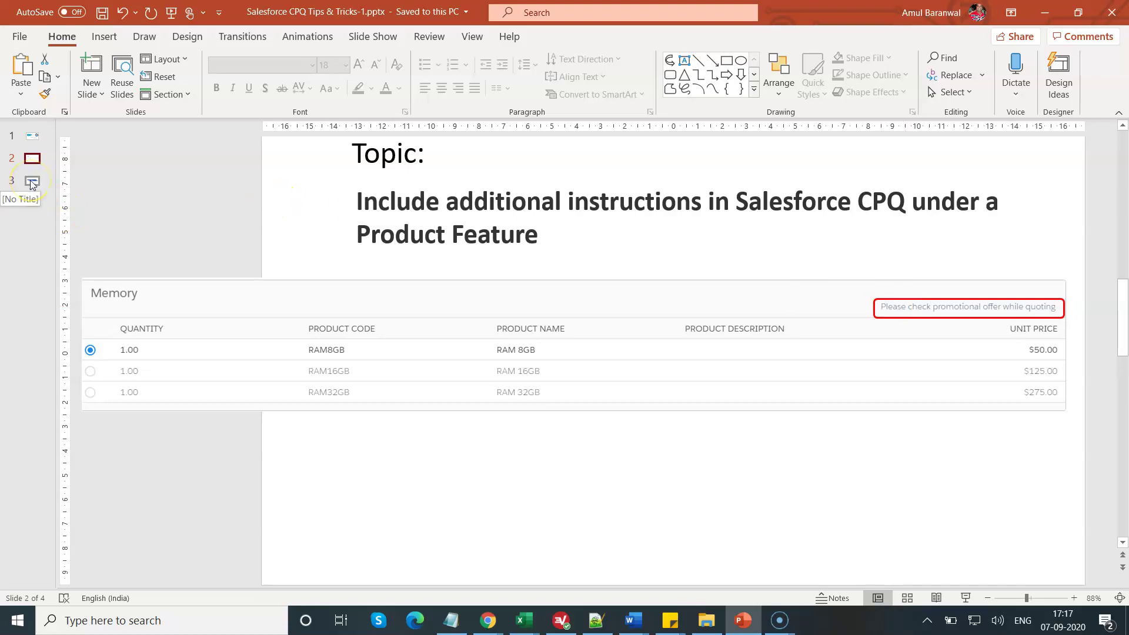
Review the steps slide for creating the AdditionalInstructions field, revisiting the topic slide once
click(30, 182)
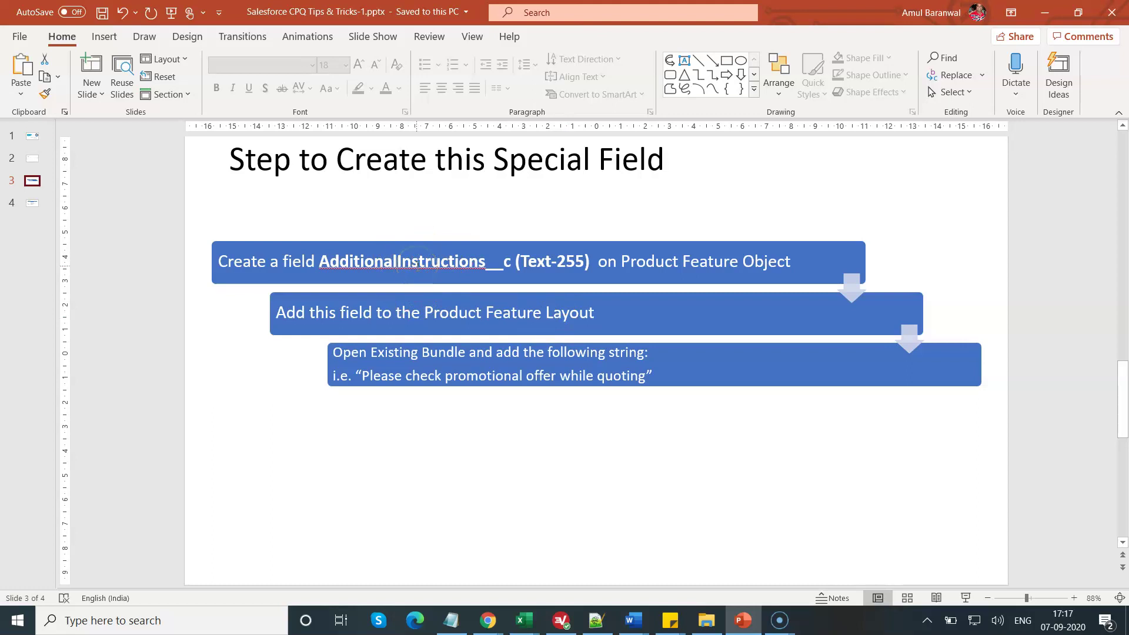
click(32, 159)
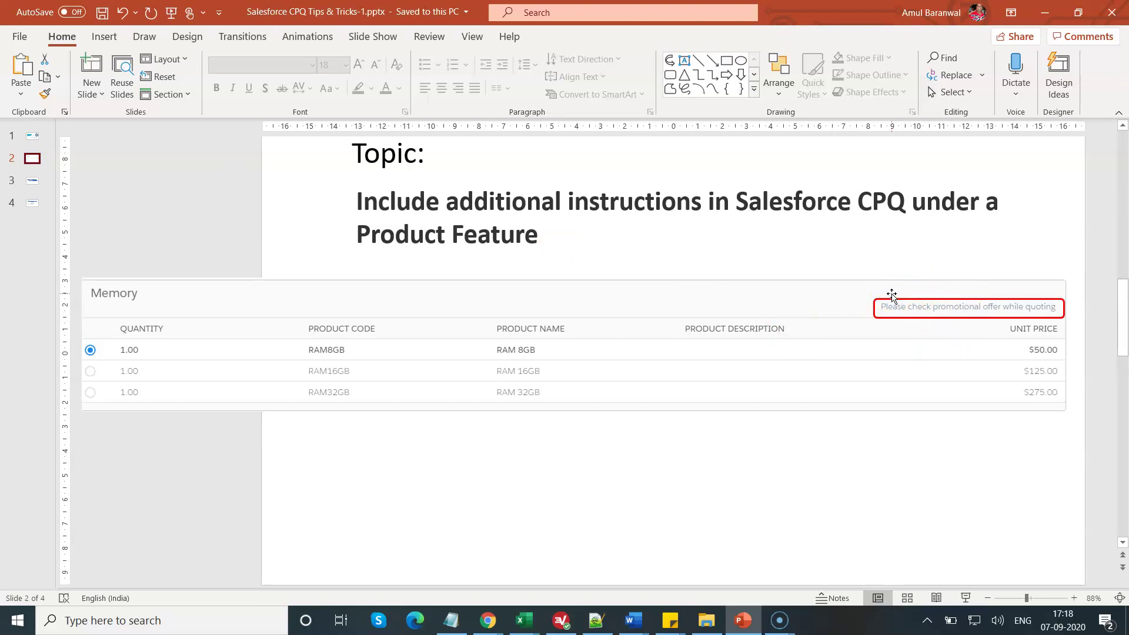
click(31, 183)
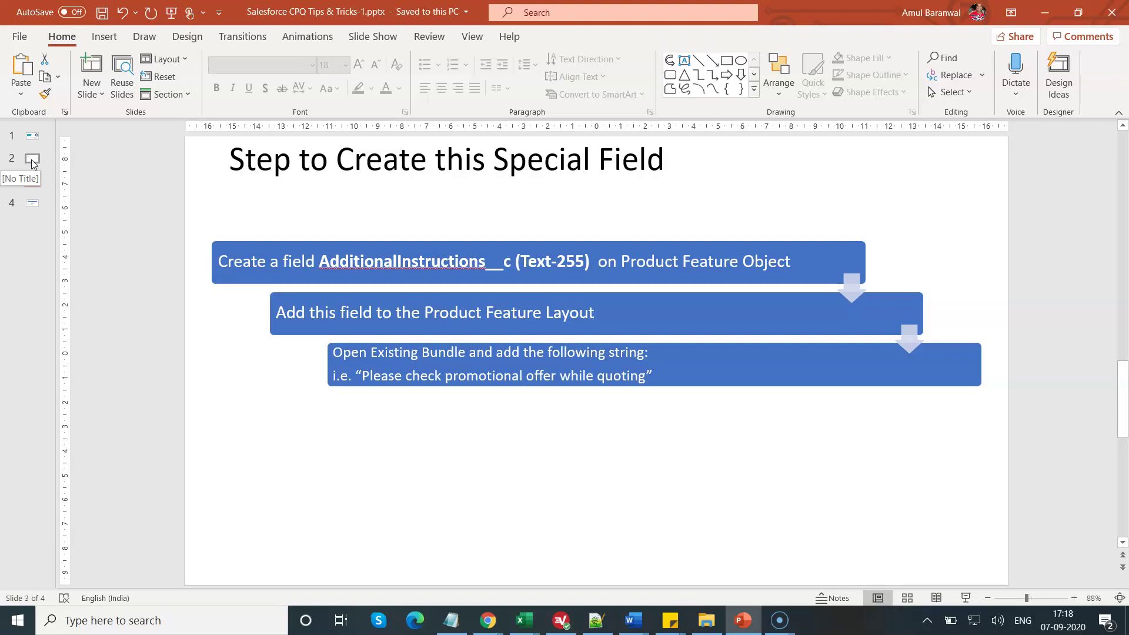
mouse_move(488, 620)
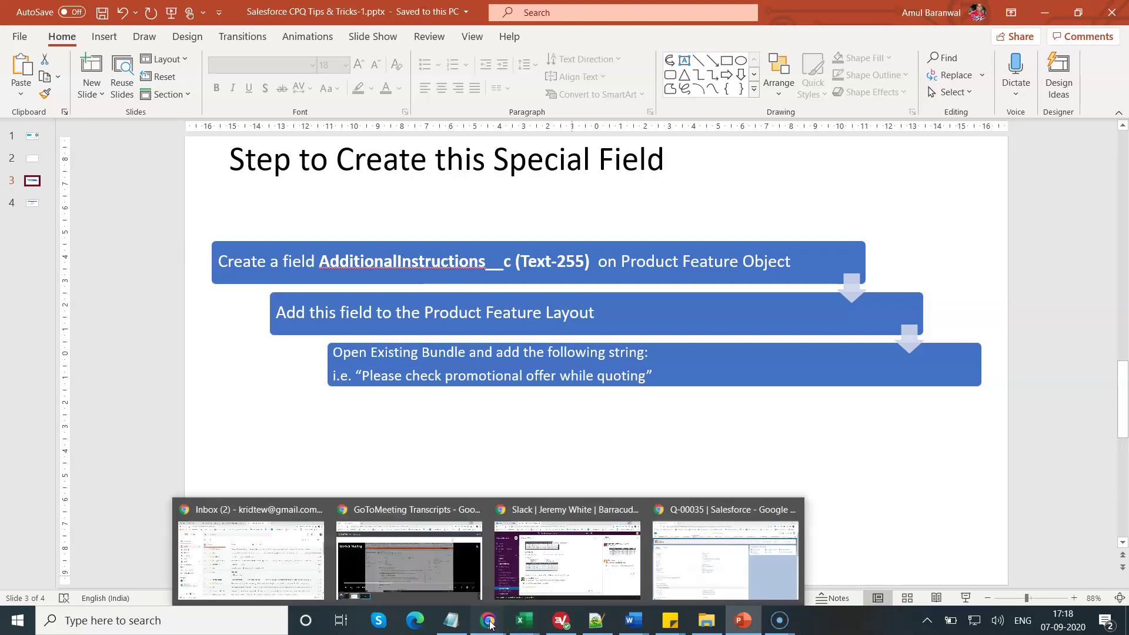
From the quote in Chrome, go to Setup's Object Manager and find the Product Feature object
click(734, 558)
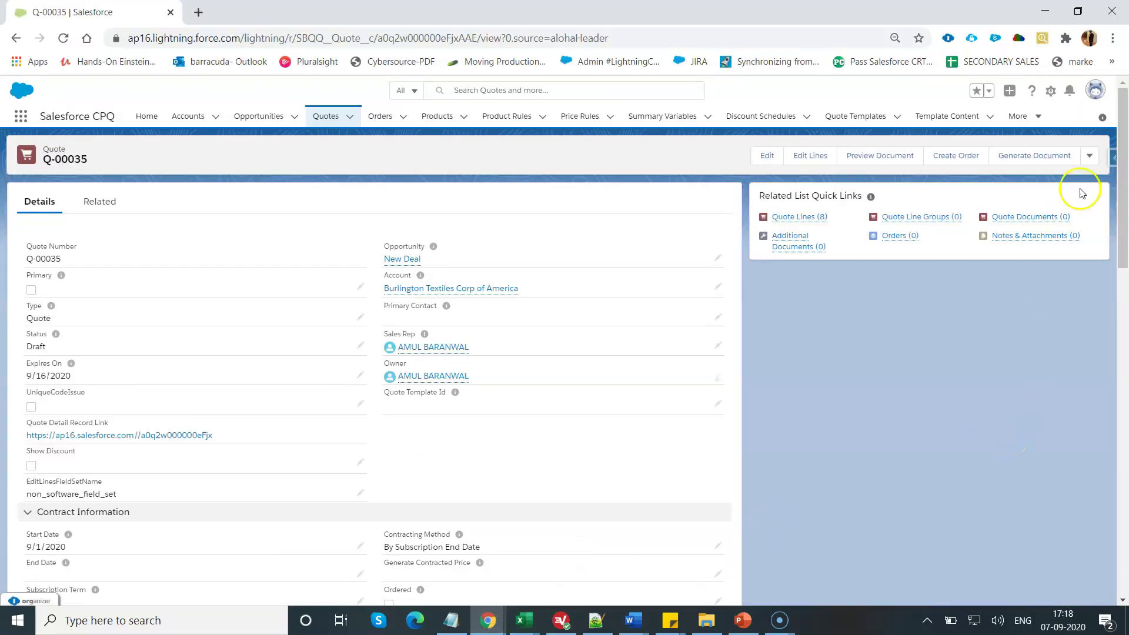
click(1053, 93)
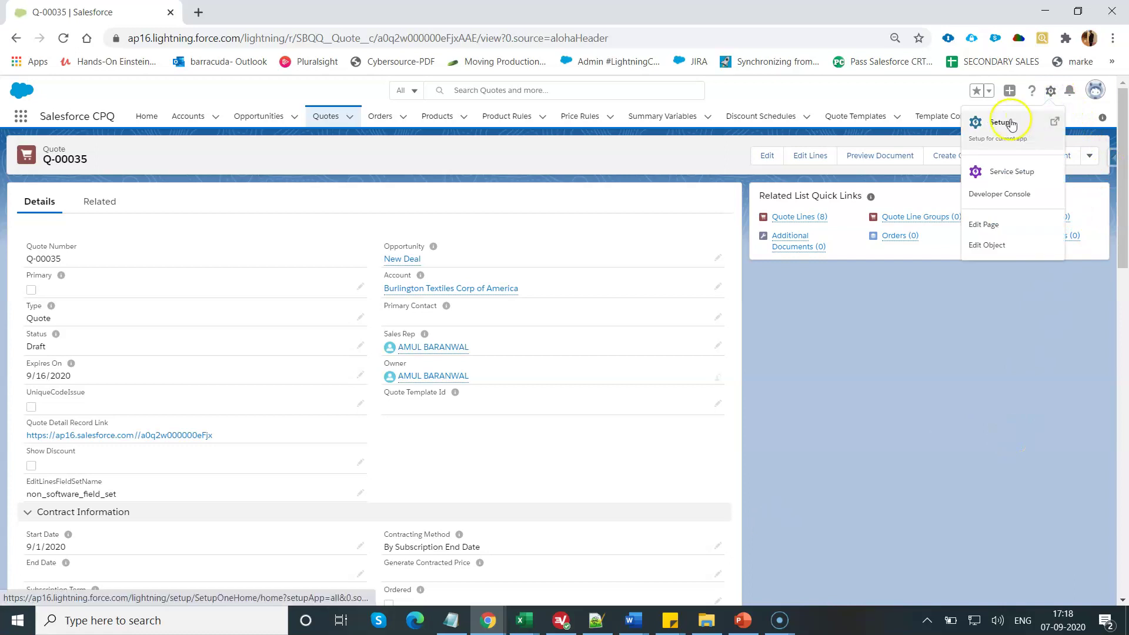
click(1000, 123)
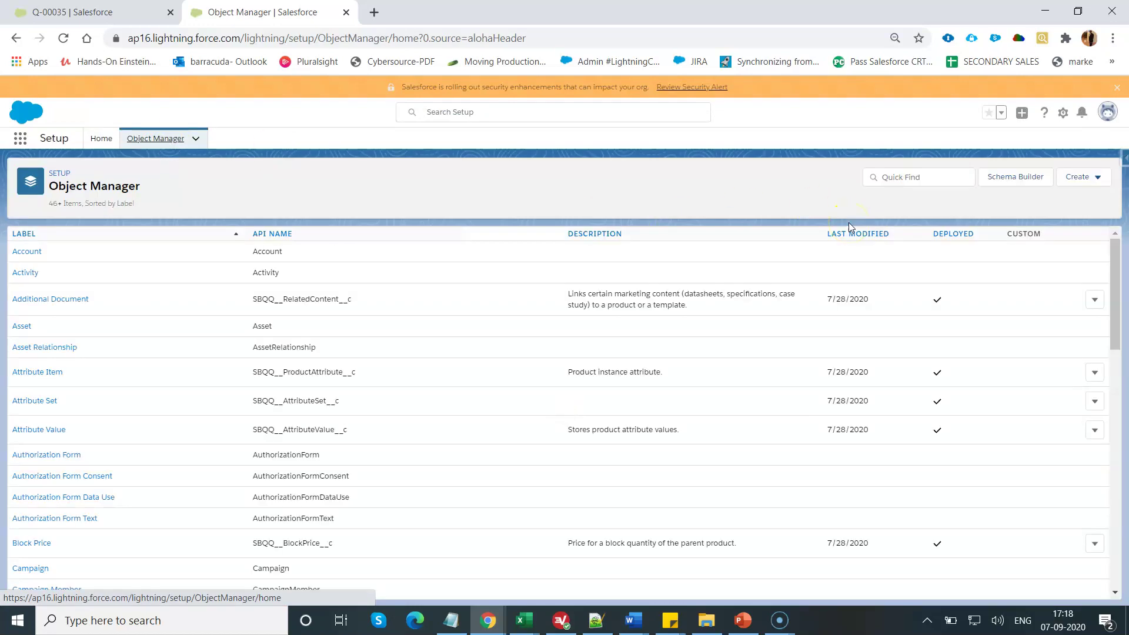
click(900, 177)
text(prodd)
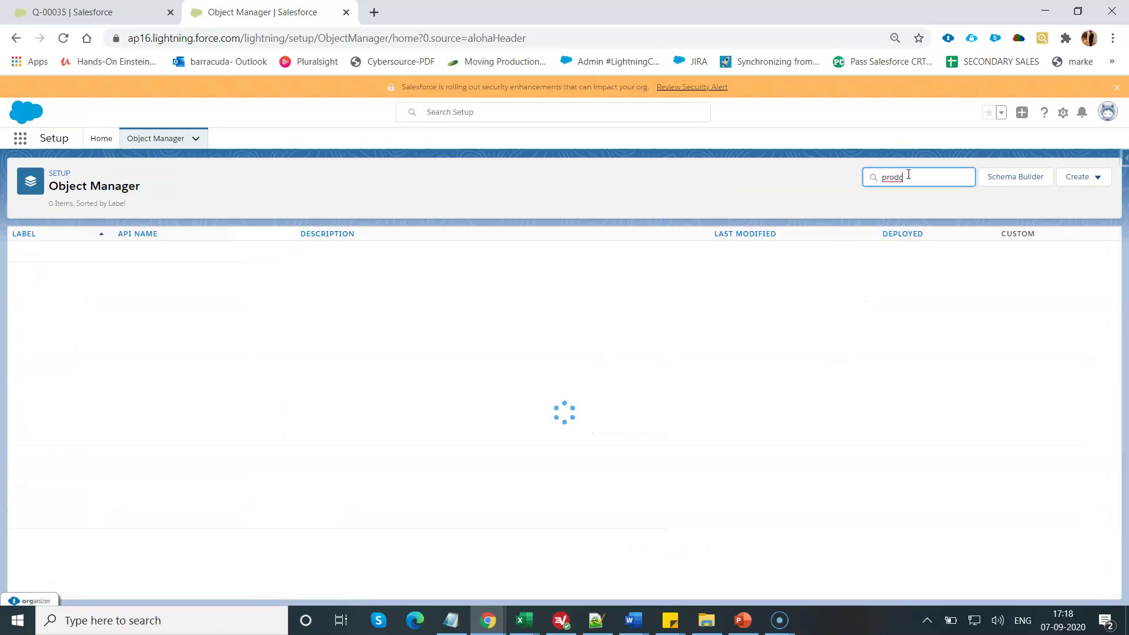
key(BackSpace)
text(uct fea)
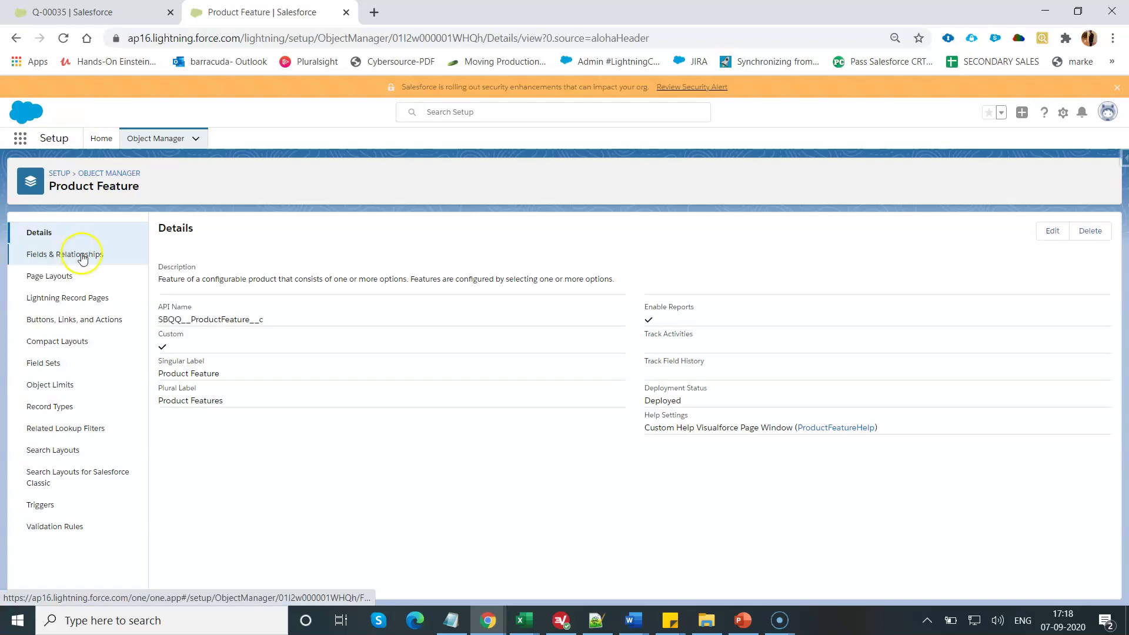
Start a new Text custom field on Product Feature and reach its details with length 255
click(82, 258)
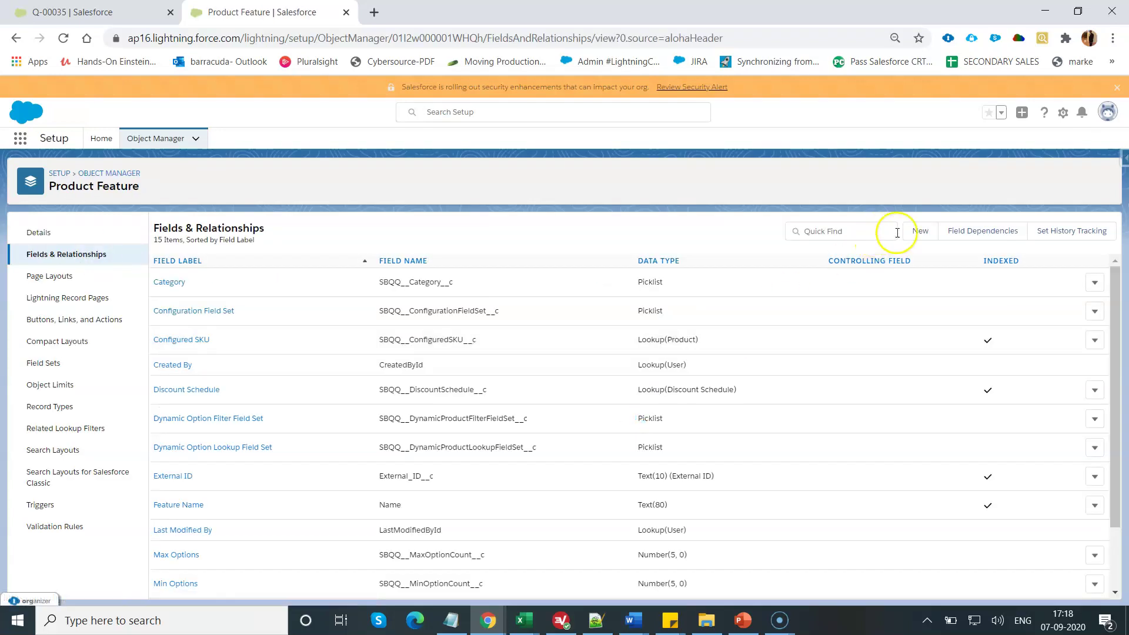
click(914, 234)
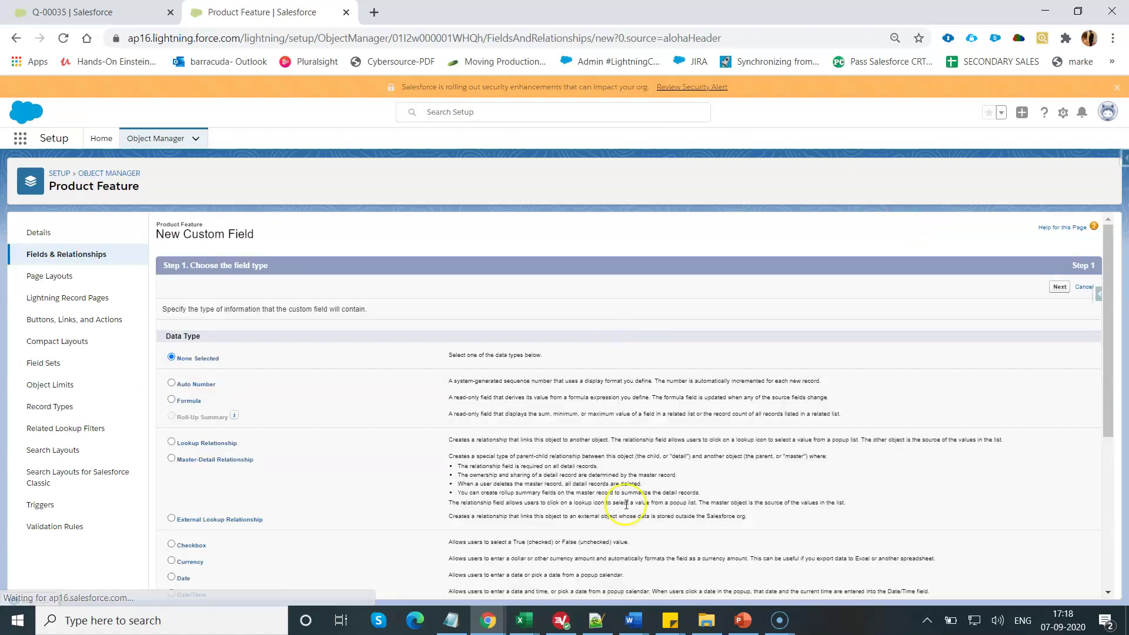
scroll(541, 512, down, 2)
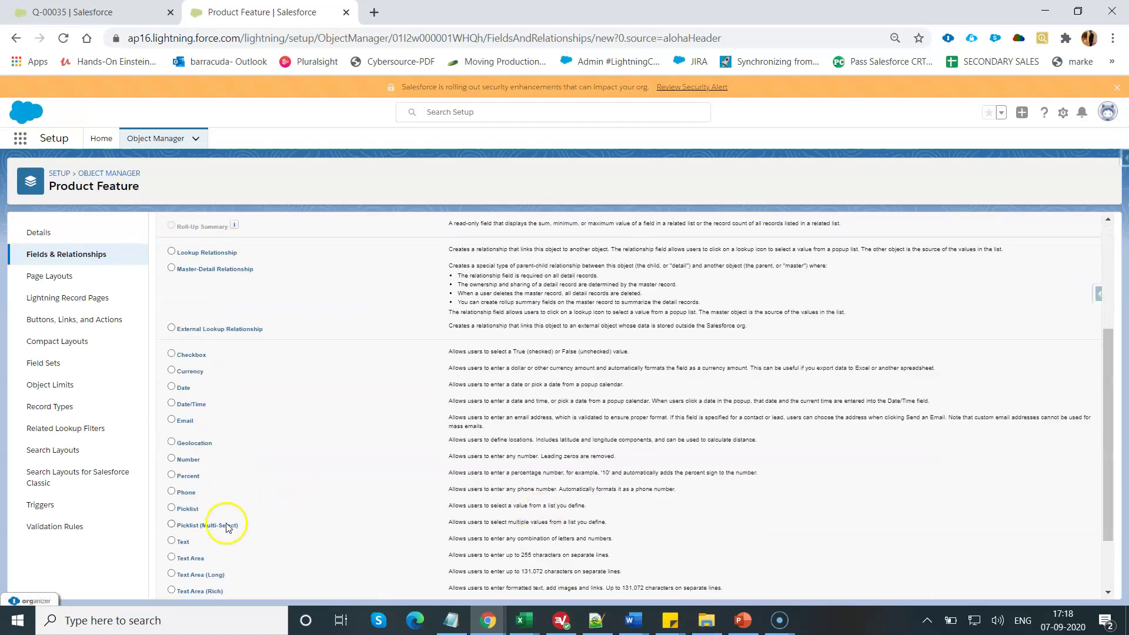
click(172, 540)
scroll(559, 532, down, 1)
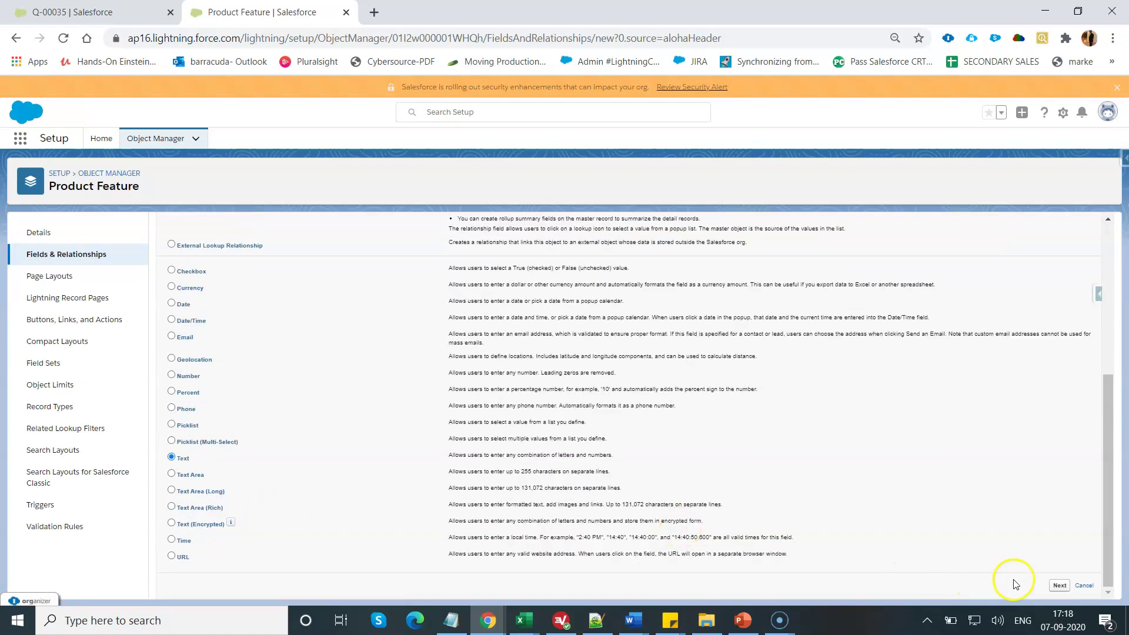
click(1056, 584)
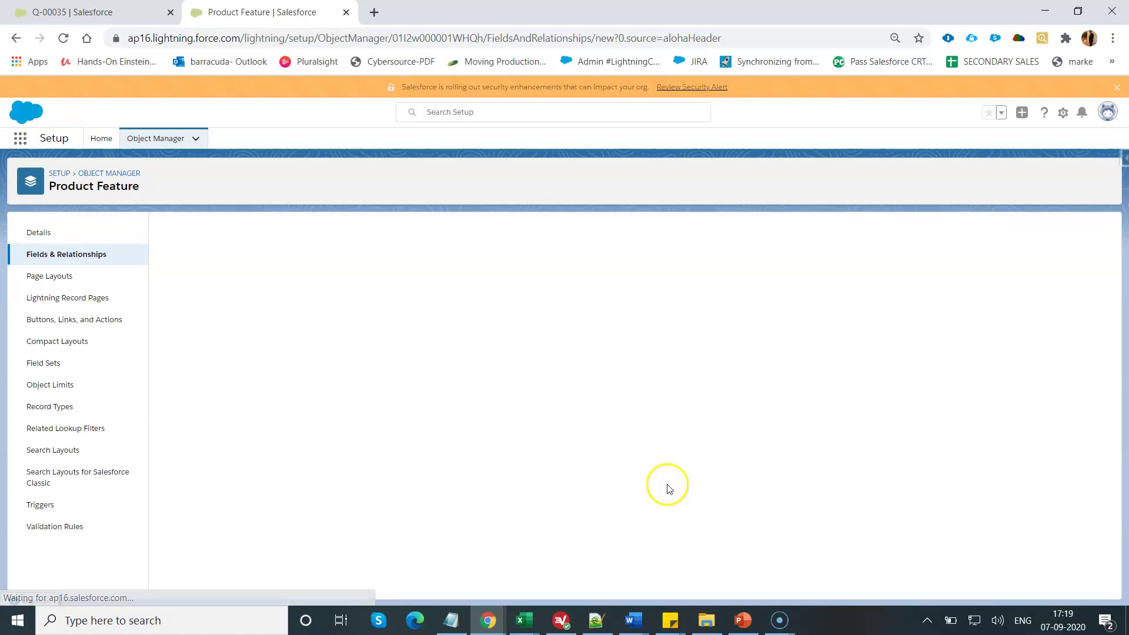
click(365, 348)
text(255)
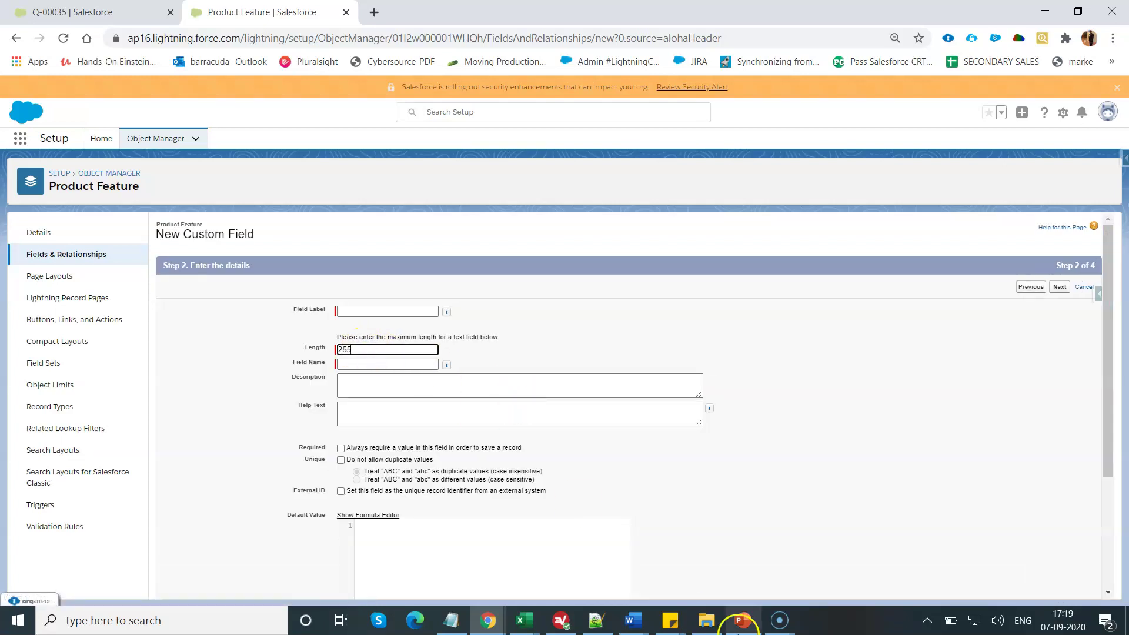
Copy AdditionalInstructions from the slide as the label, spaced to 'Additional Instructions', field name AdditionalInstructions
click(743, 620)
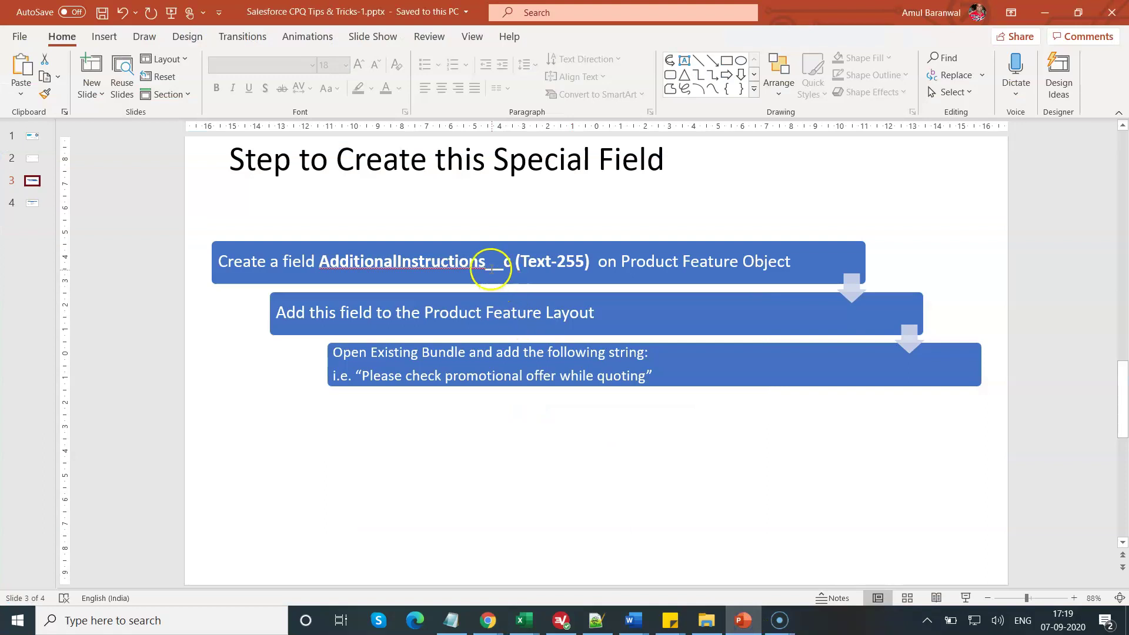
mouse_move(486, 261)
mouse_down()
mouse_move(303, 258)
mouse_move(319, 261)
mouse_up()
key(ctrl+c)
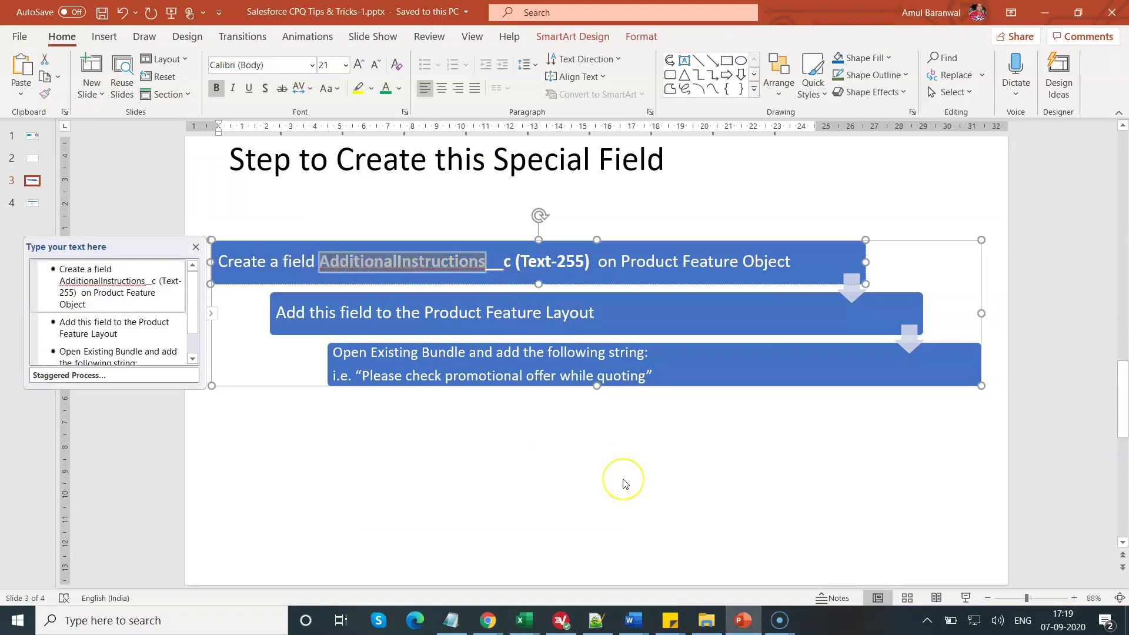
key(alt+Tab)
click(396, 313)
key(ctrl+v)
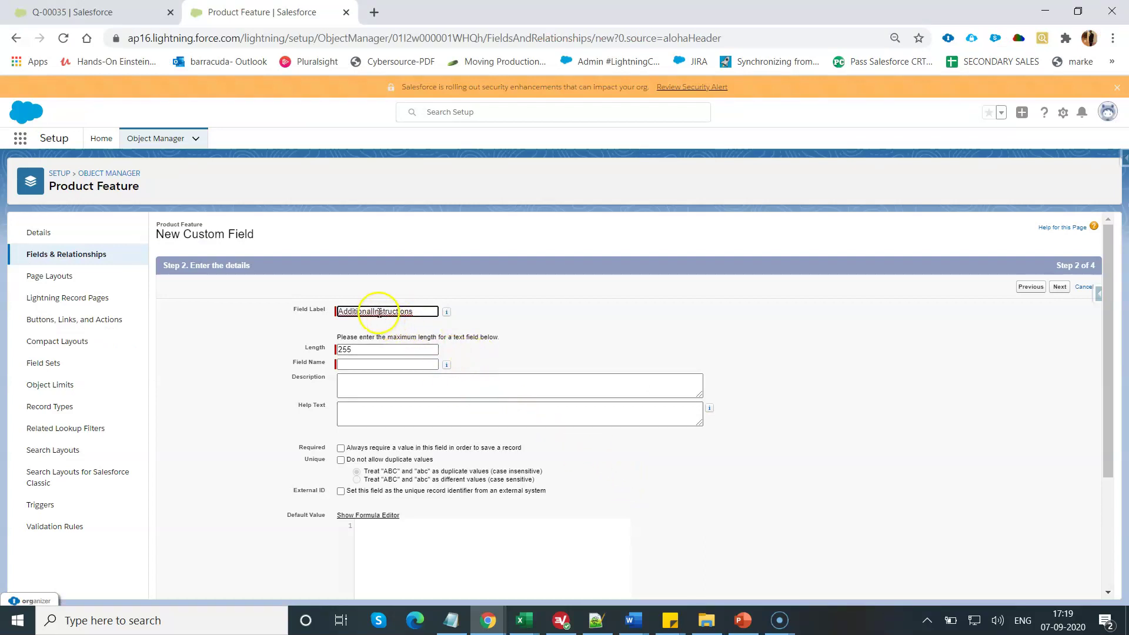
key(Tab)
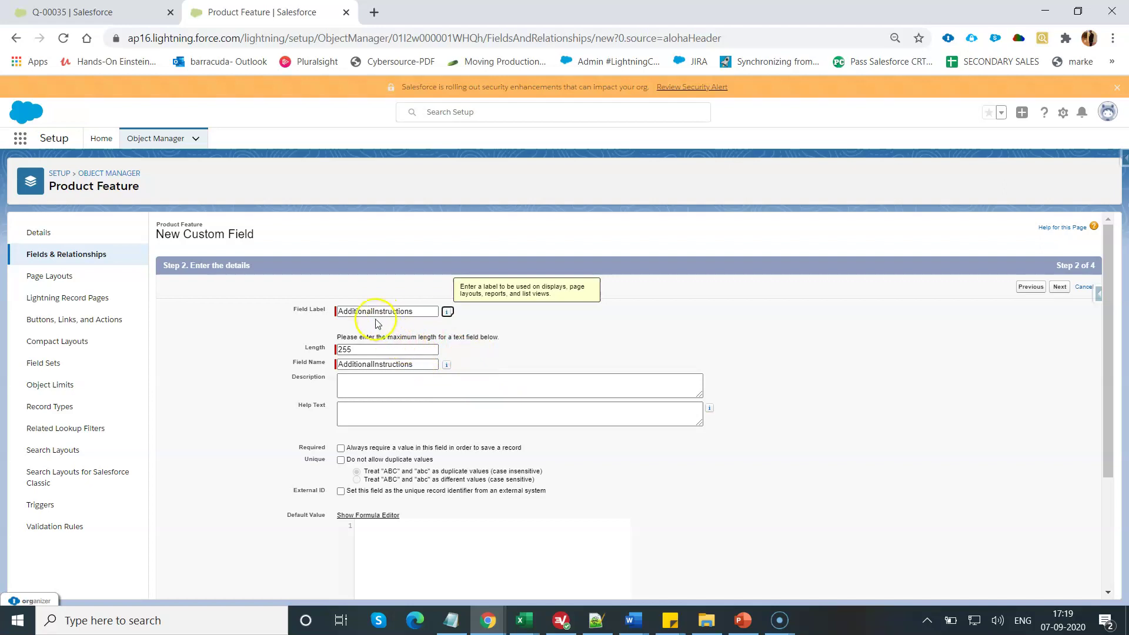
click(372, 312)
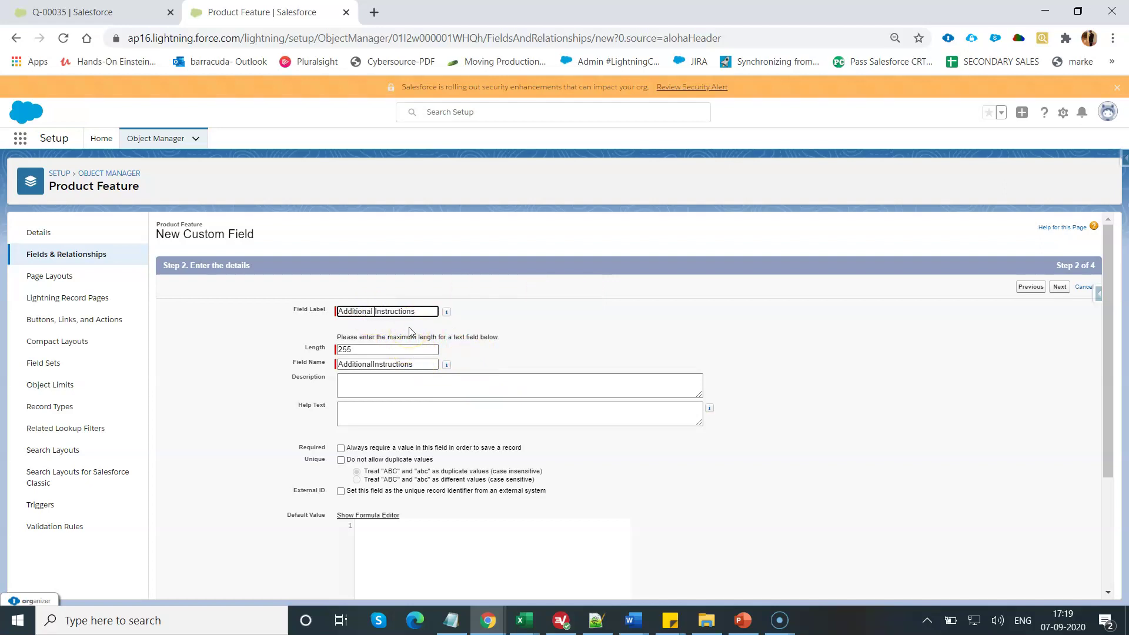
click(535, 334)
Make the field visible to all profiles, keep Product Feature Layout, and save it
click(1058, 288)
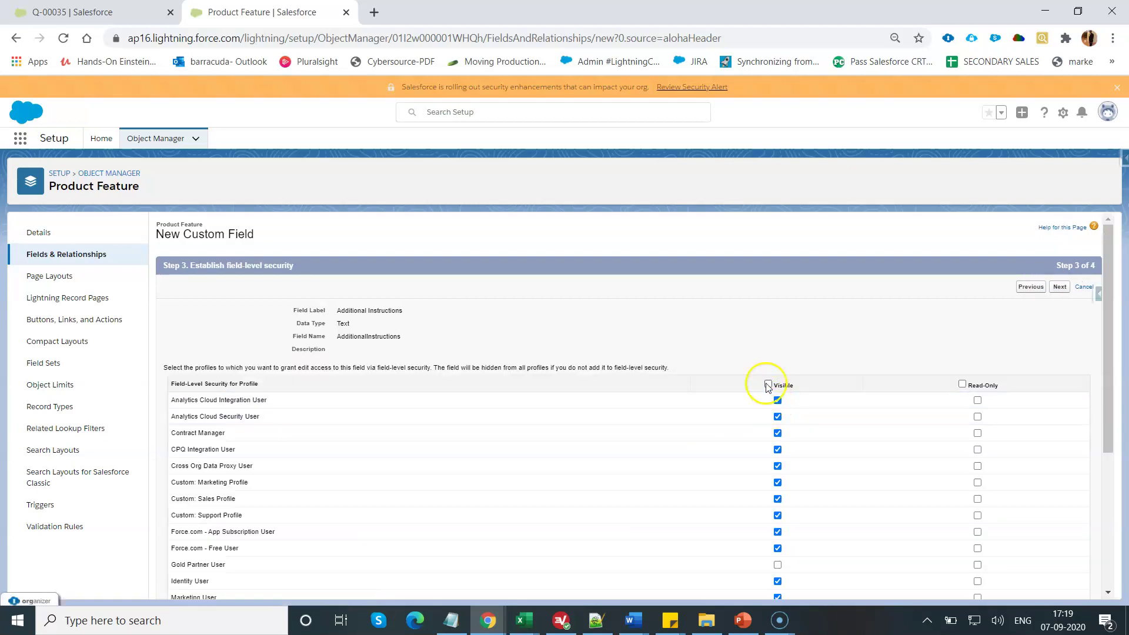
click(767, 385)
click(1059, 288)
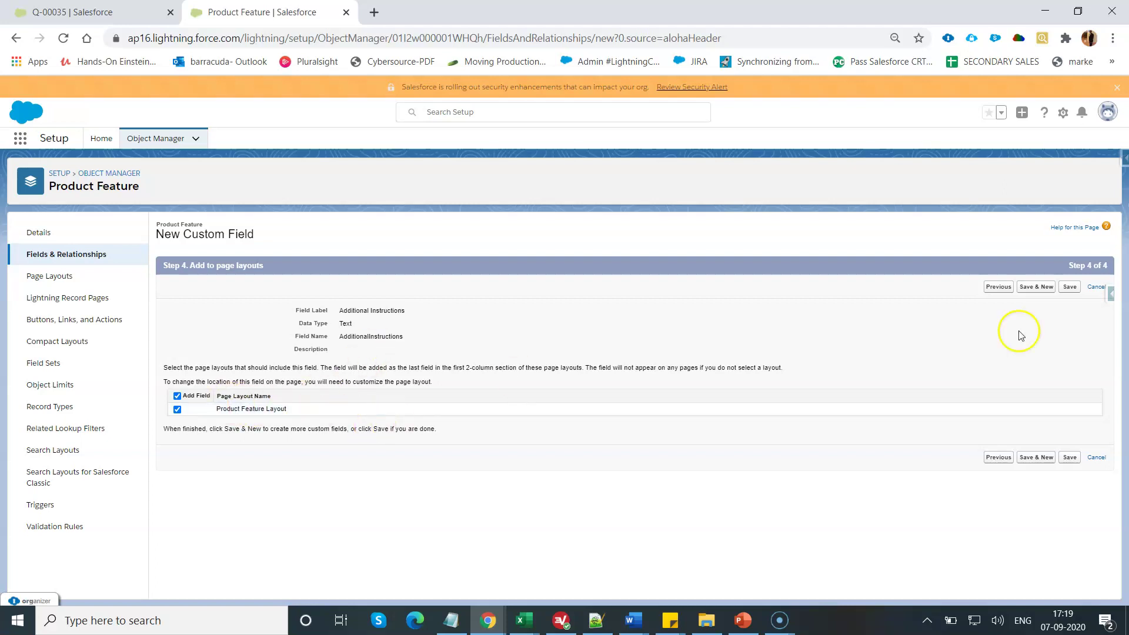
click(1070, 289)
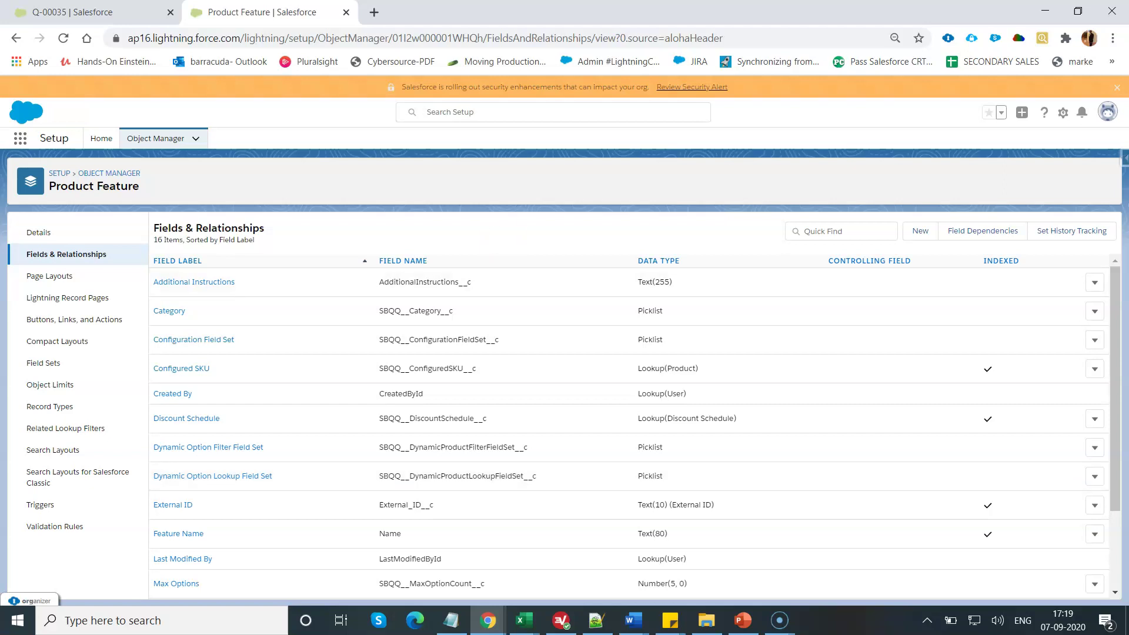
Search for Desktop Computer, open the product and its Memory feature record
click(123, 9)
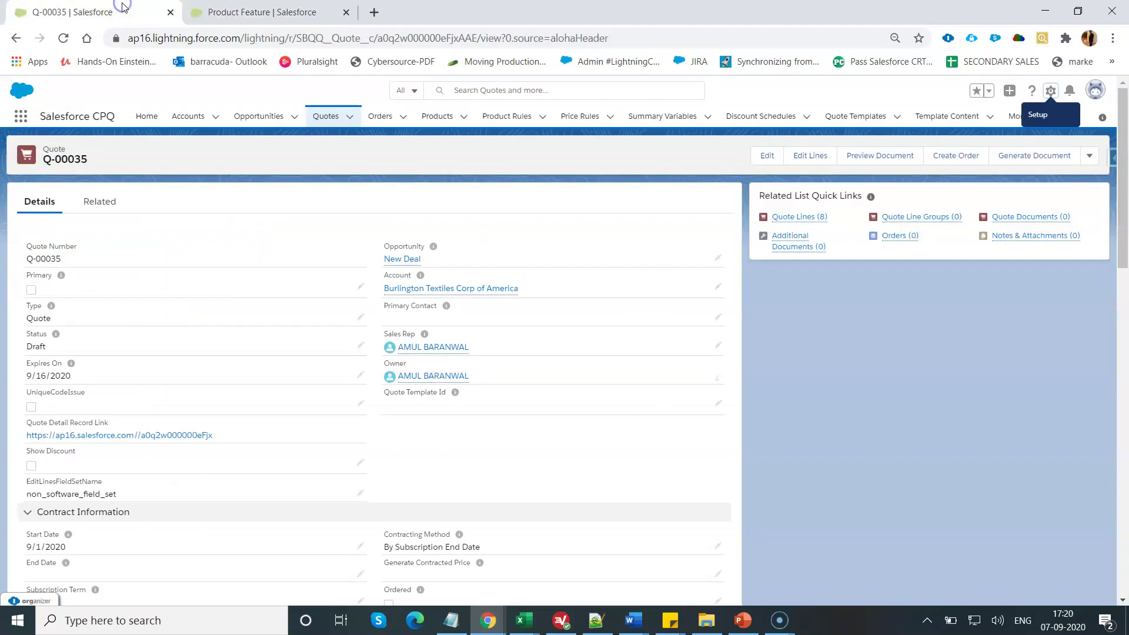
click(443, 118)
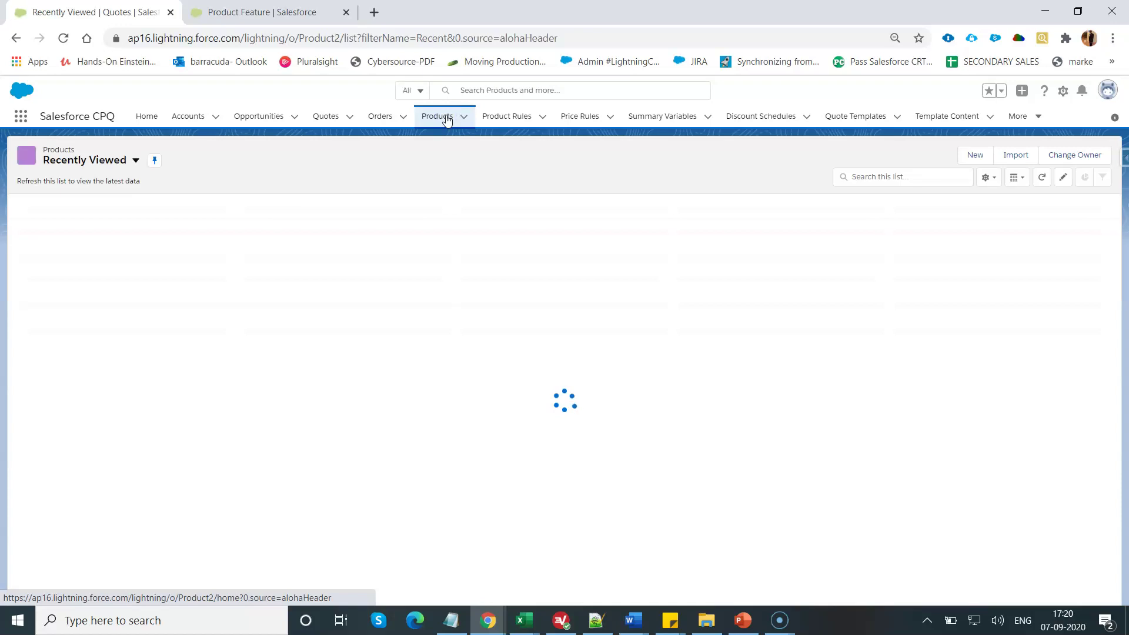
click(519, 91)
text(D)
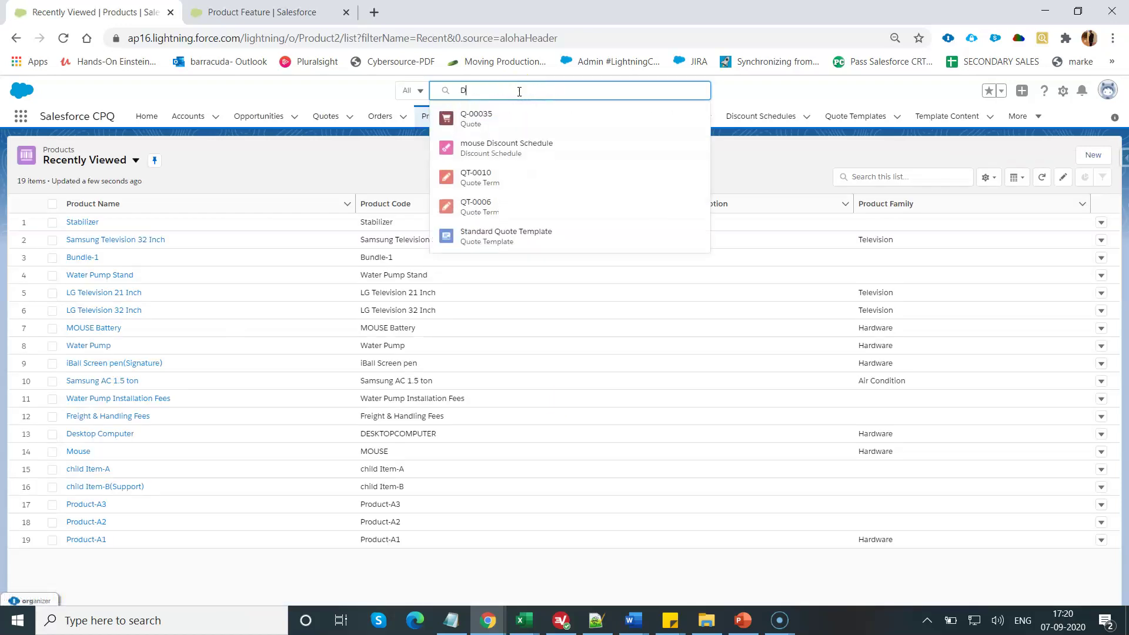
text(esktop)
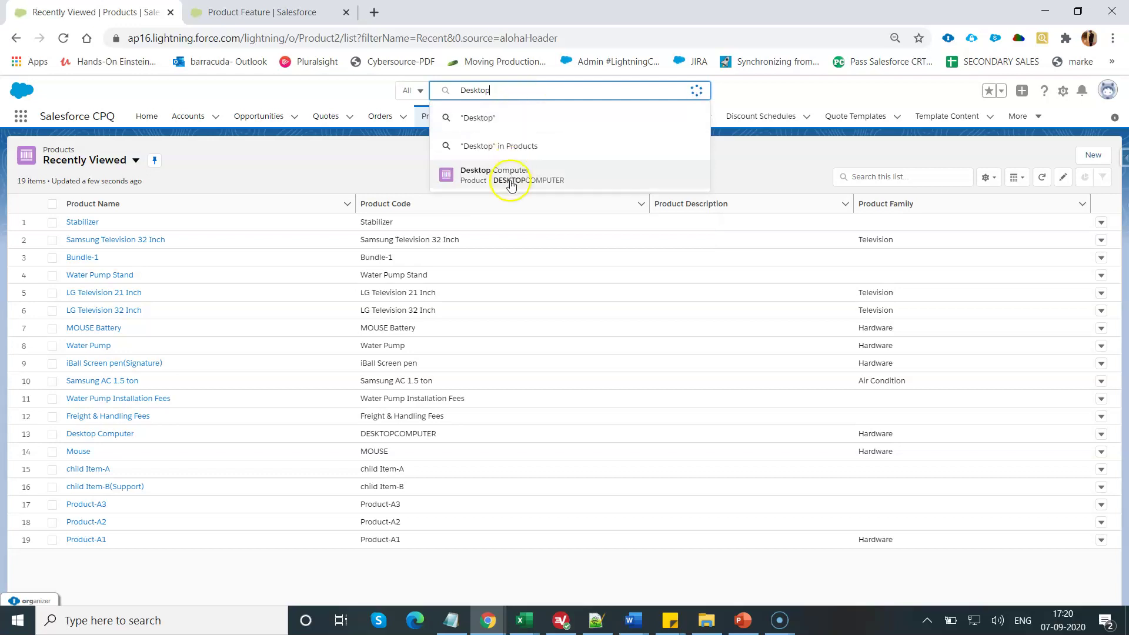
click(510, 181)
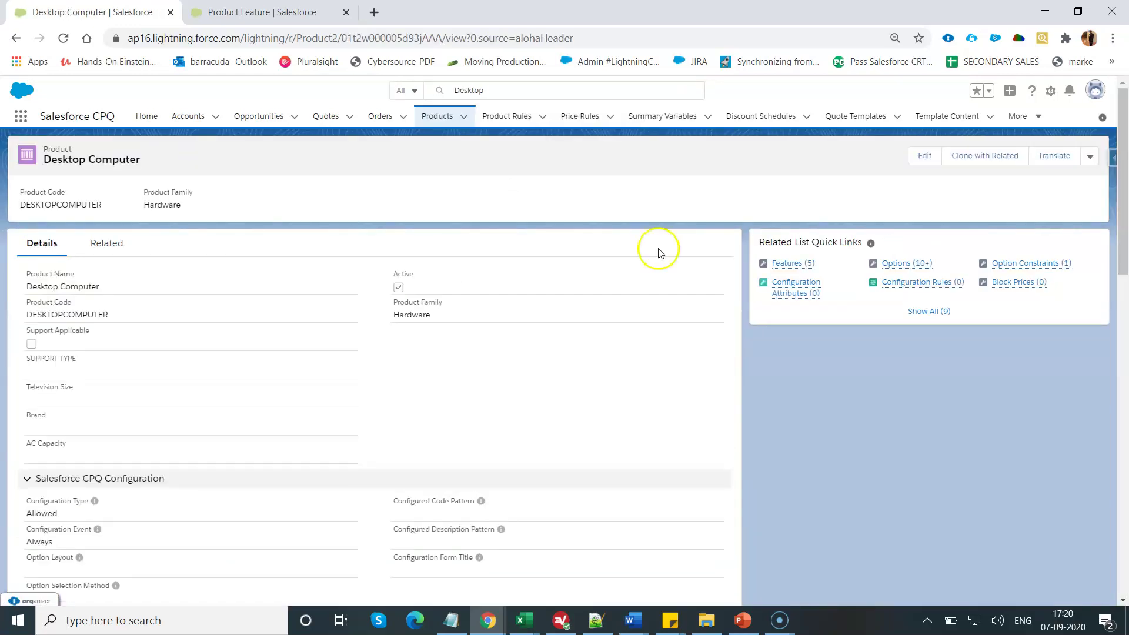
click(790, 265)
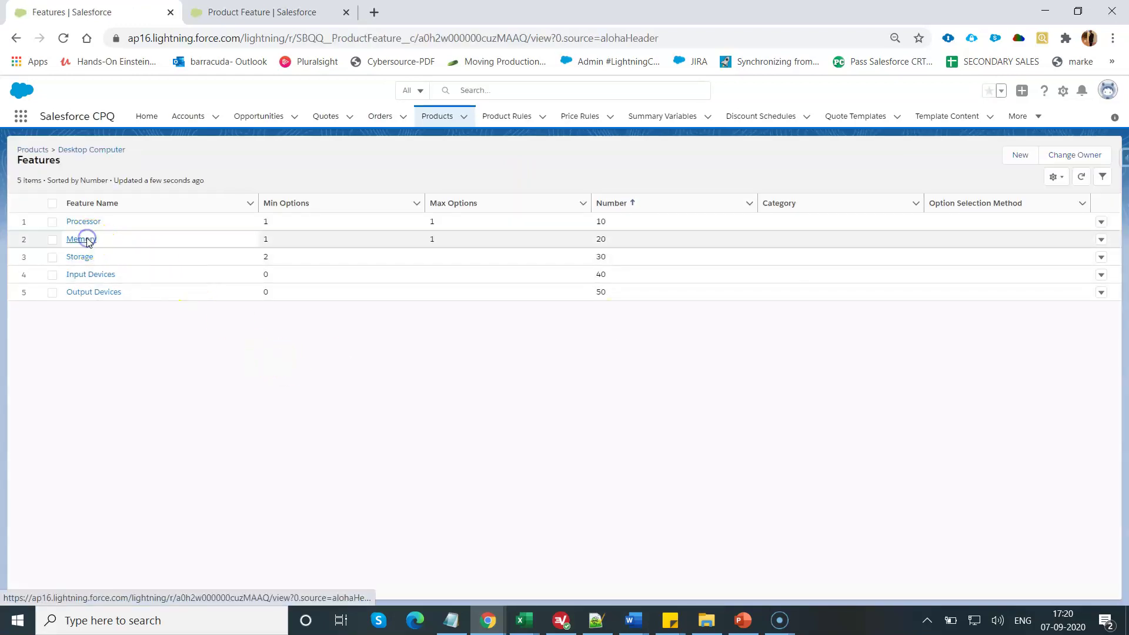
click(86, 238)
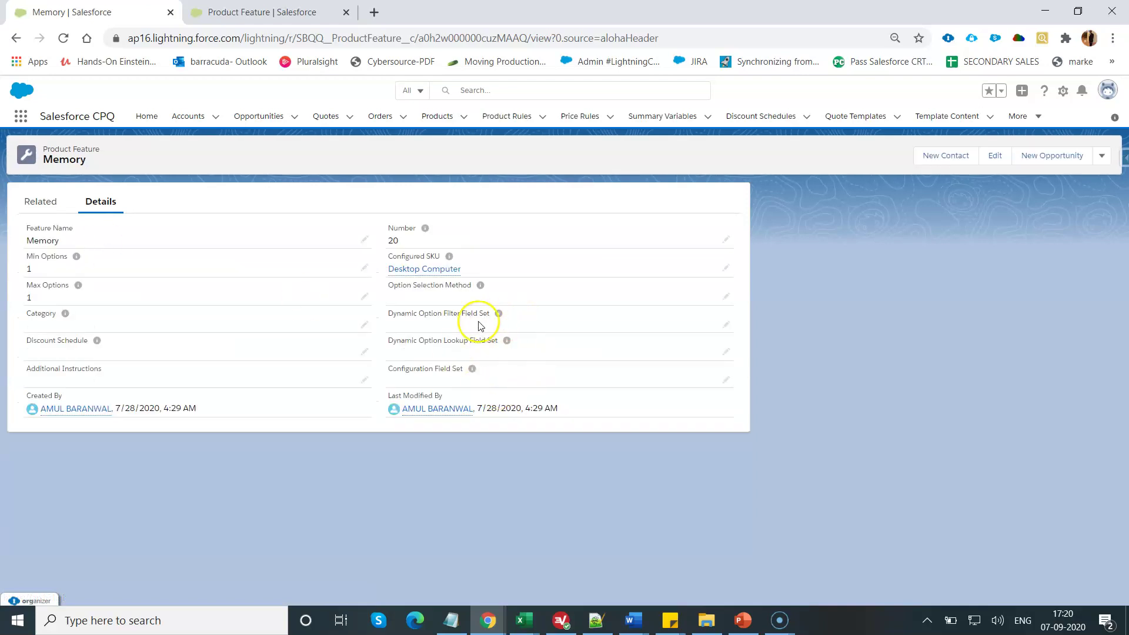
Save 'Please see promotional Discount before you quote to the Customer.' as Memory's Additional Instructions
click(364, 381)
click(296, 447)
text(Please see pro)
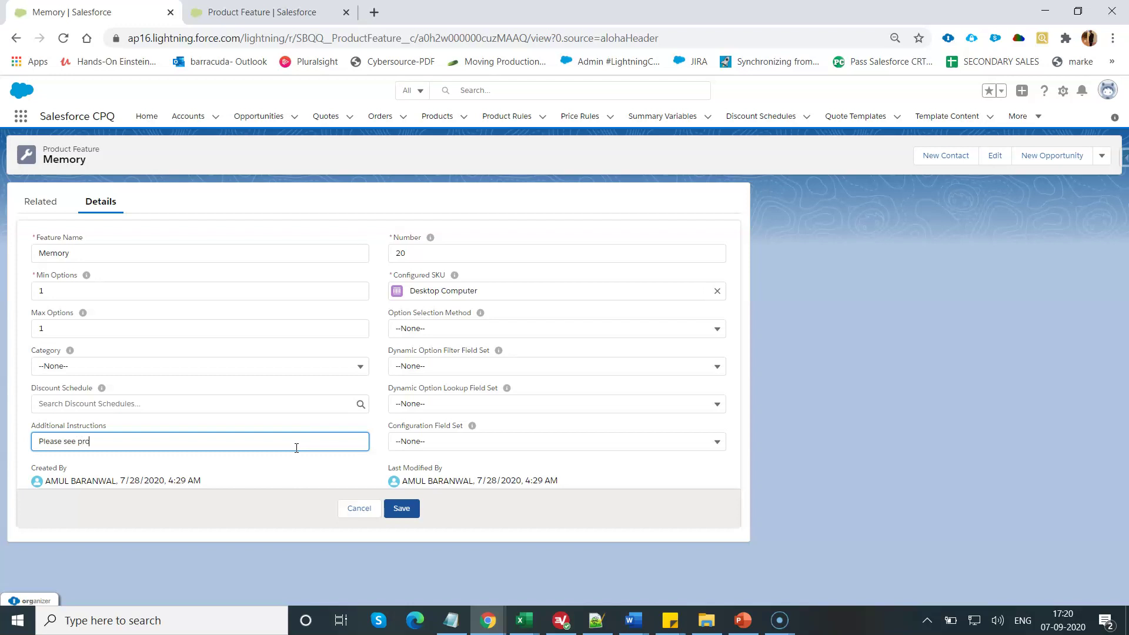
text(motional Discount before )
text(you quote to the)
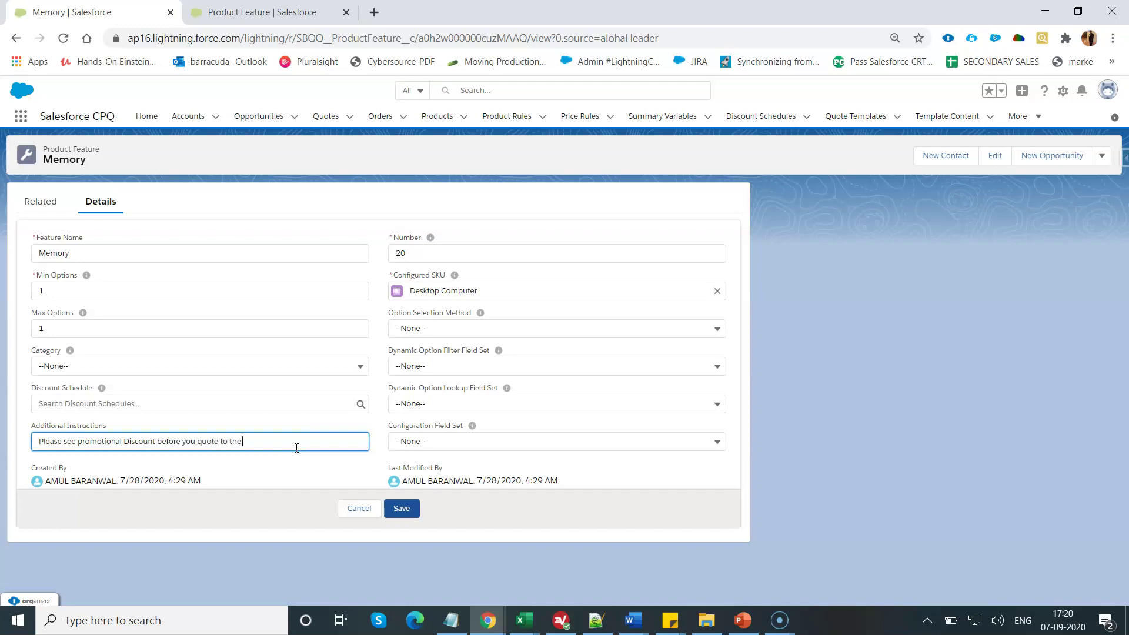
text(tomer.)
click(400, 511)
click(400, 510)
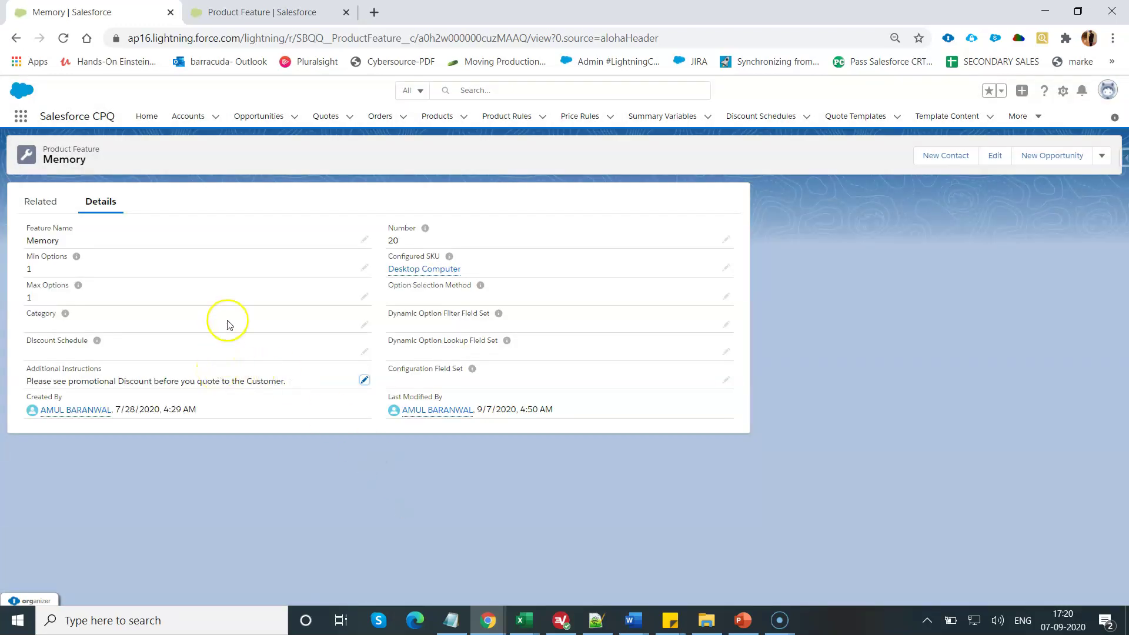
Open quote Q-00035 in a new tab, delete all its line items and Quick Save
ctrl+click(325, 117)
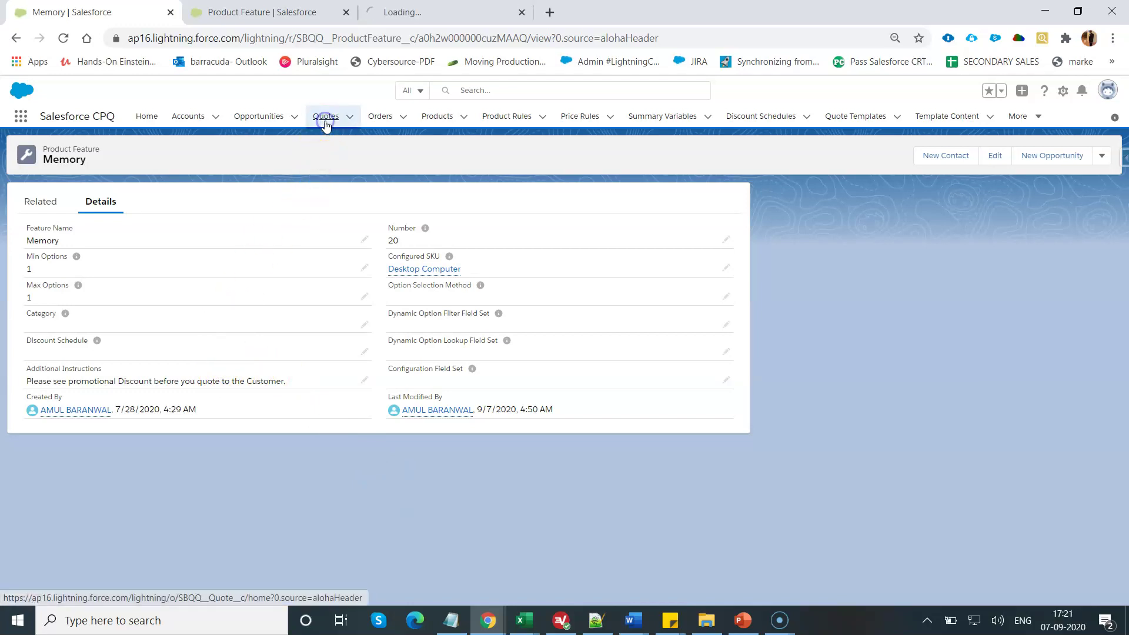
click(450, 11)
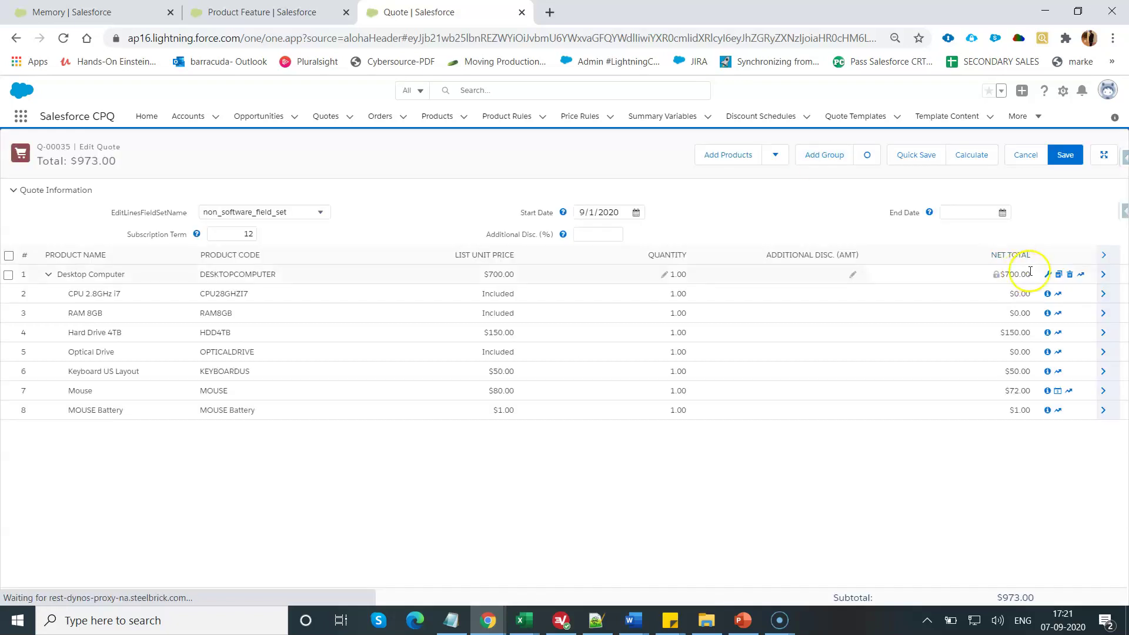
click(1067, 275)
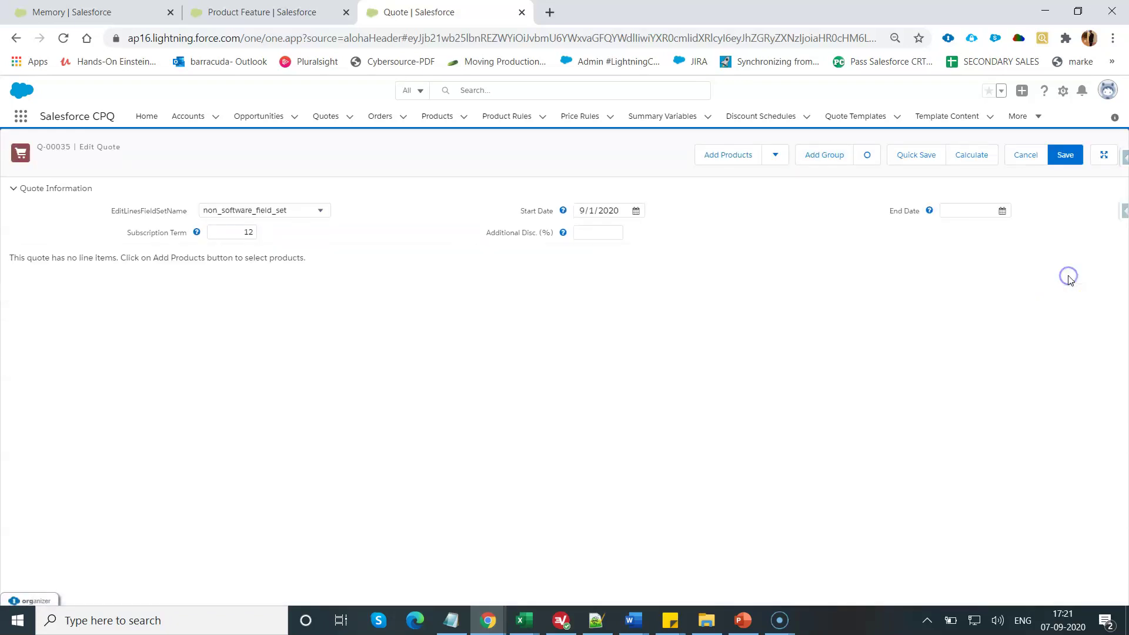
click(925, 154)
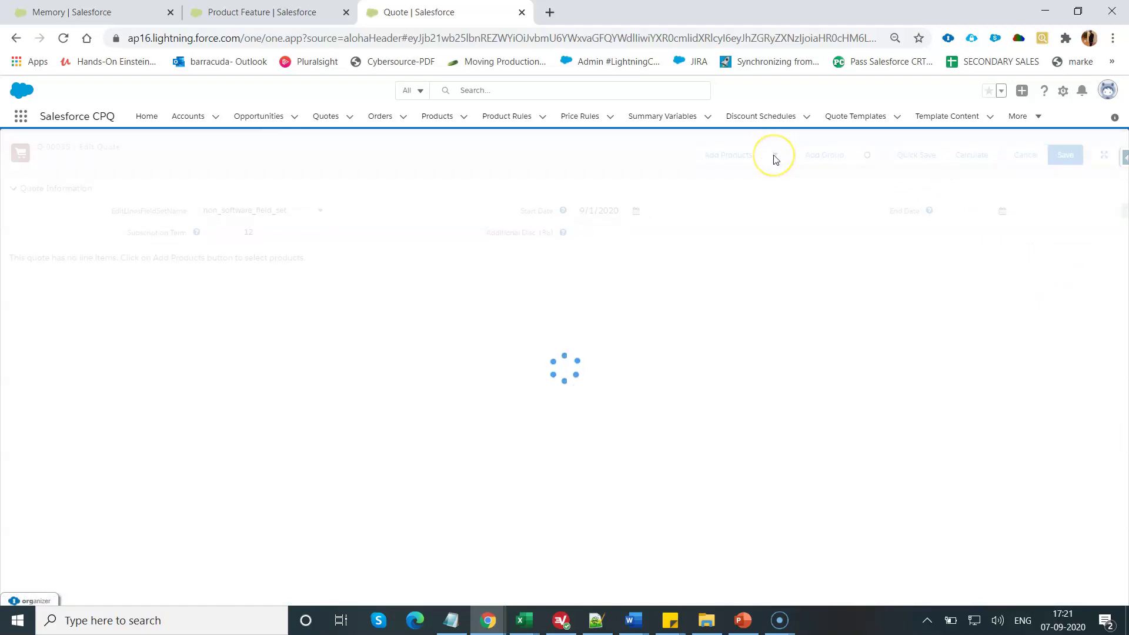
Add the Desktop Computer bundle to the quote via Add Products, searching 'desktop'
click(775, 154)
click(737, 157)
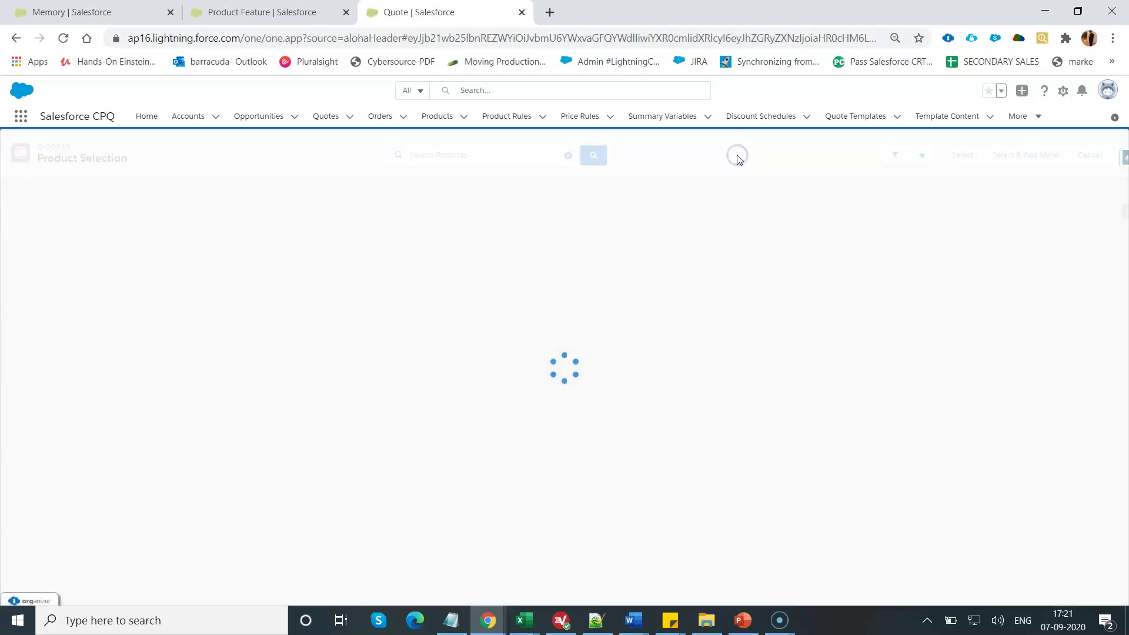
click(468, 157)
text(desktop)
key(Return)
click(8, 205)
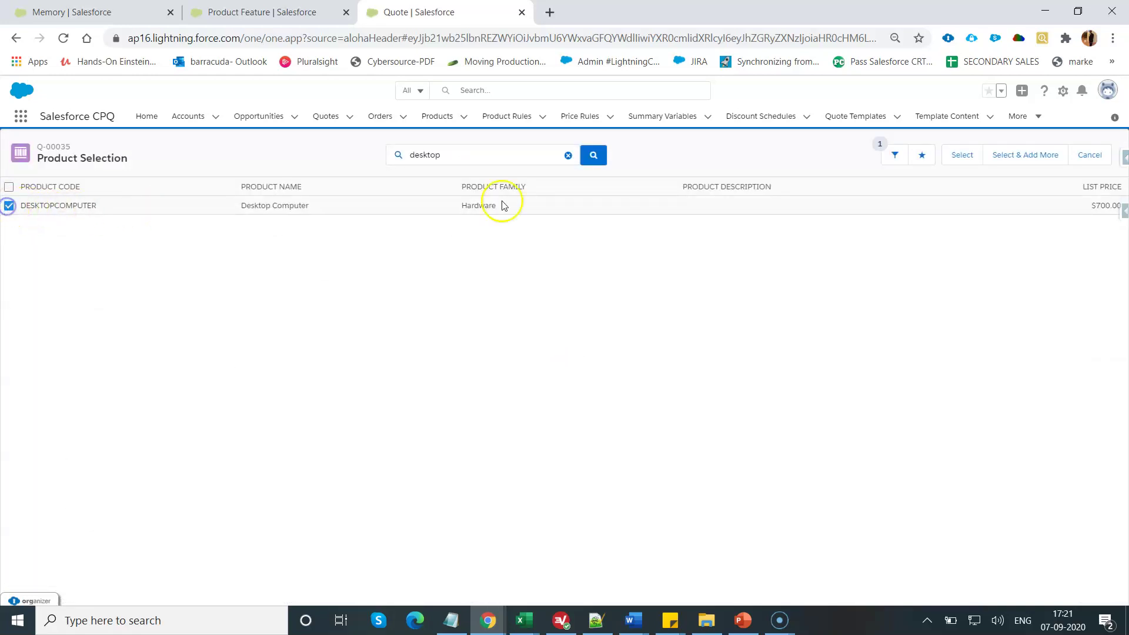
click(960, 156)
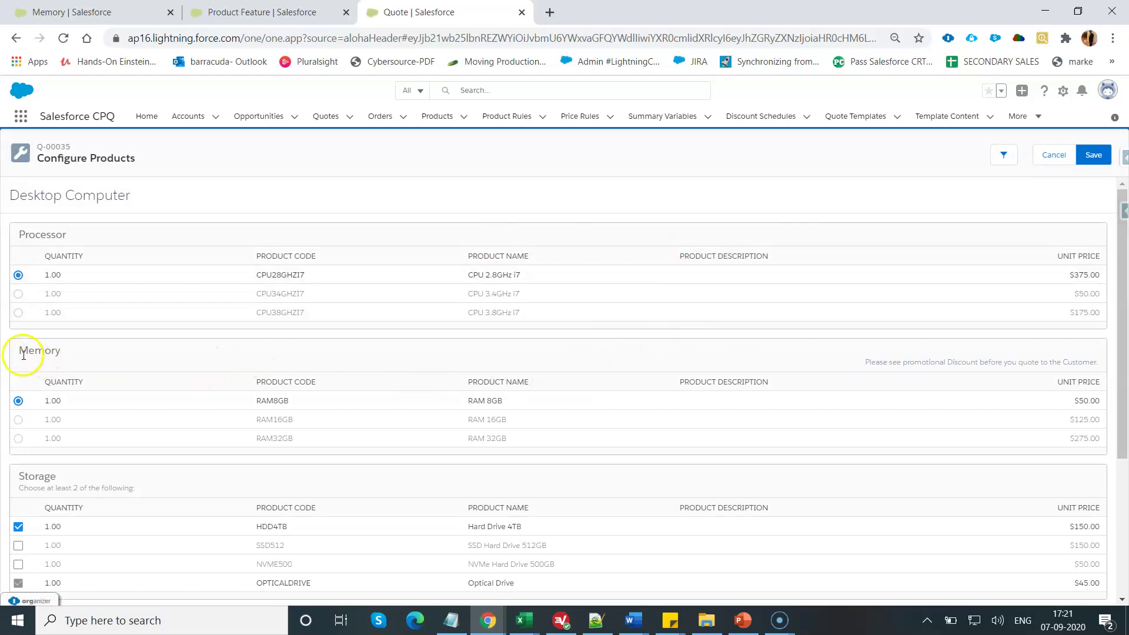
Highlight the Memory heading and its promotional Discount instruction on Configure Products
drag(21, 354, 82, 355)
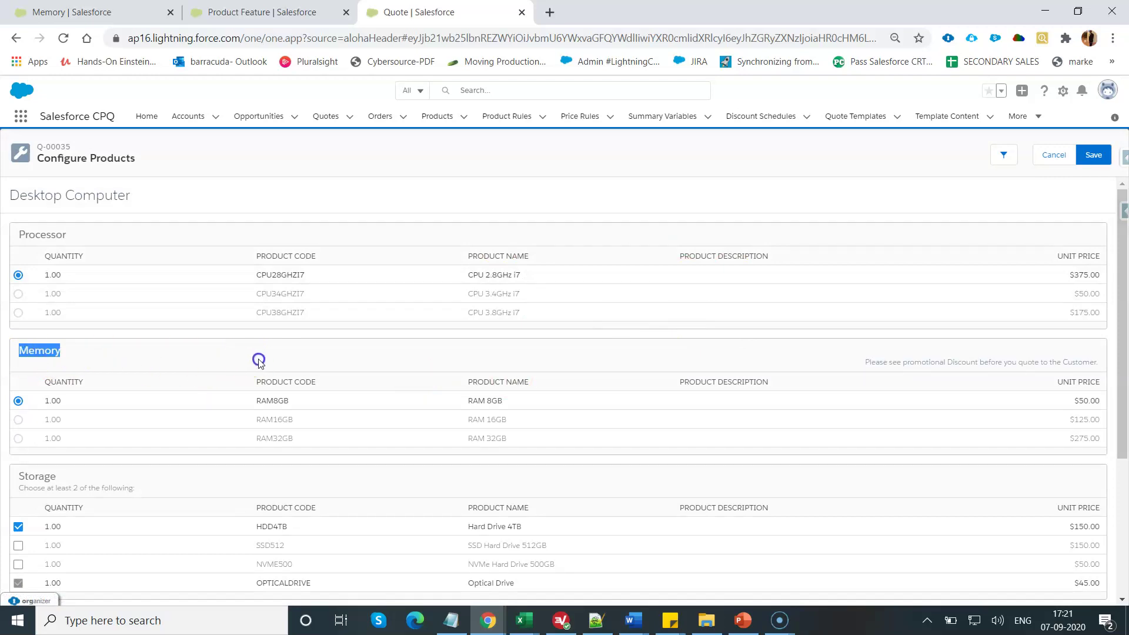
drag(258, 360, 942, 360)
click(1097, 362)
drag(1040, 364, 868, 363)
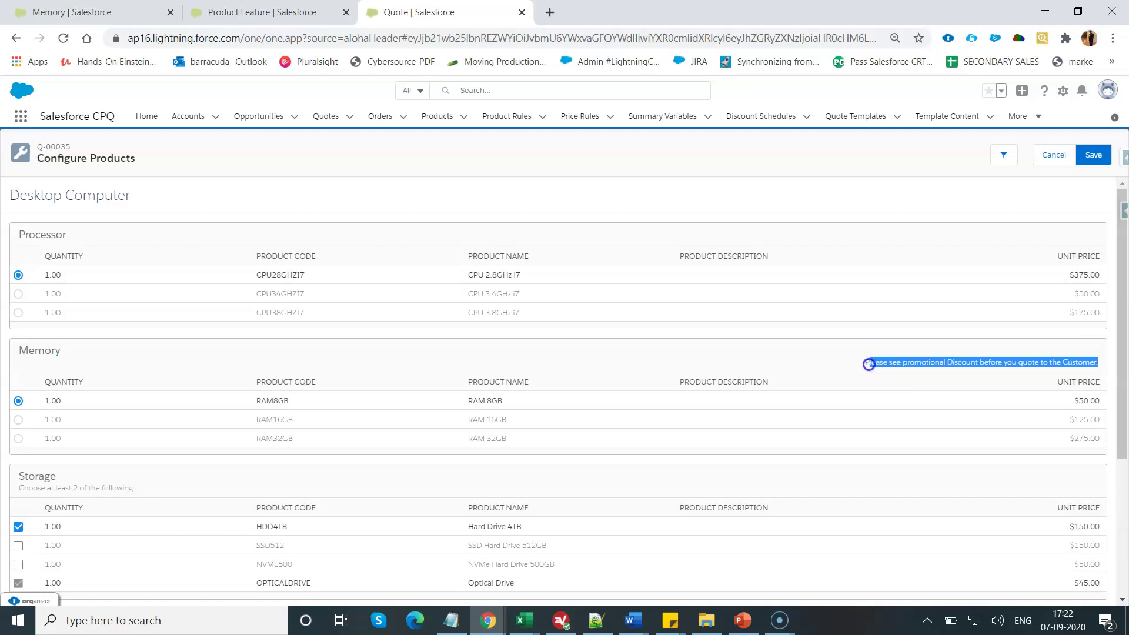
drag(869, 364, 865, 362)
Bring up slide 4, the closing Thank you slide of the deck
click(744, 622)
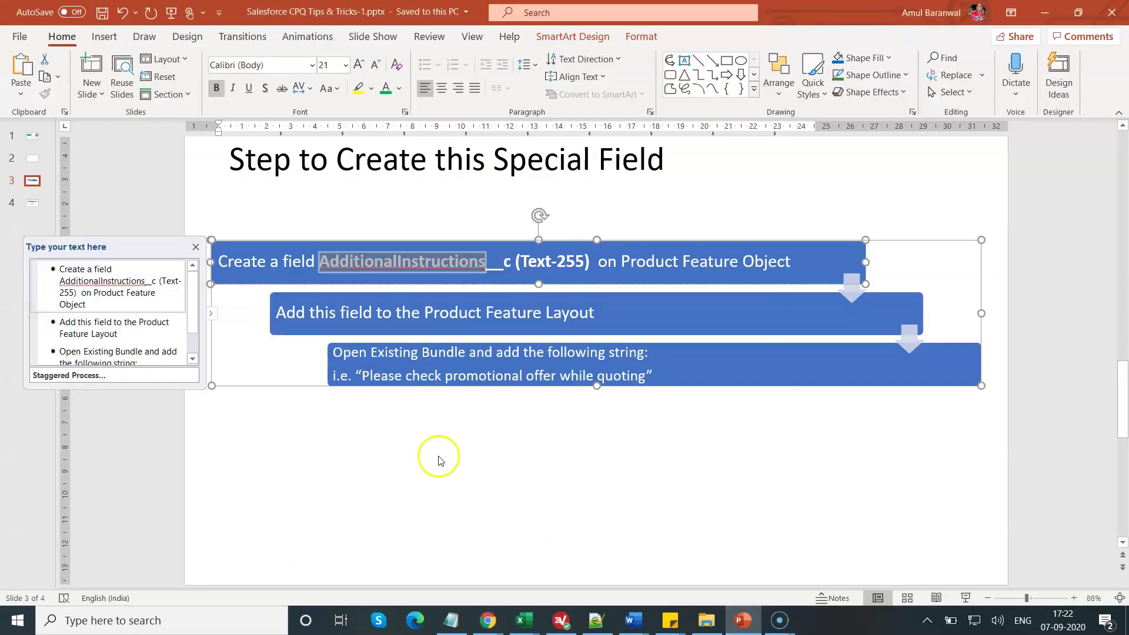
click(440, 508)
click(32, 203)
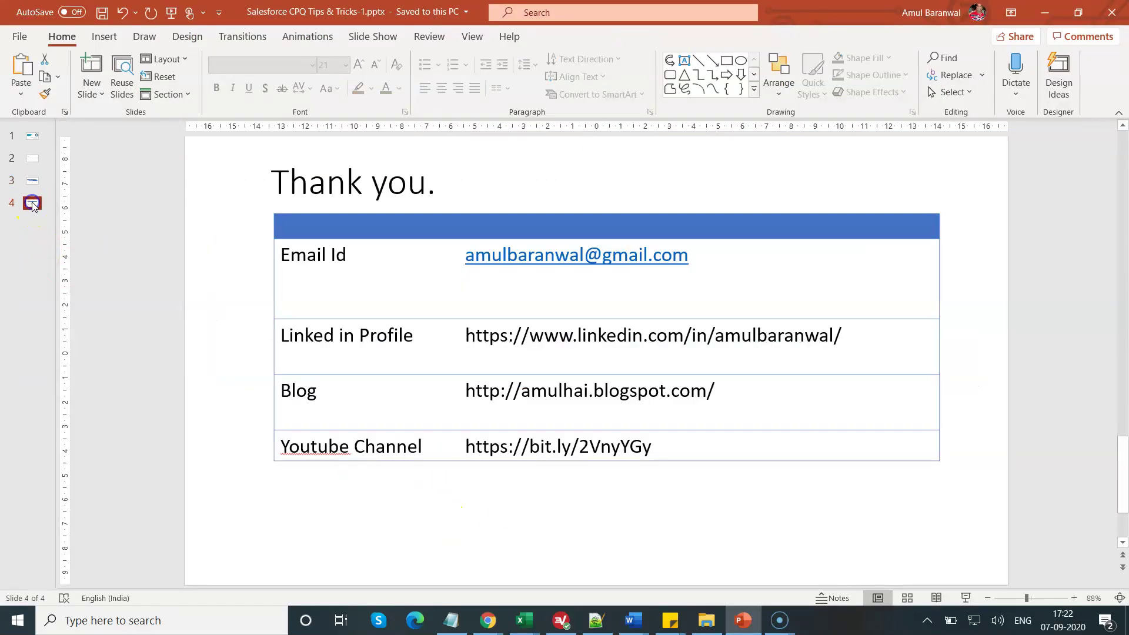